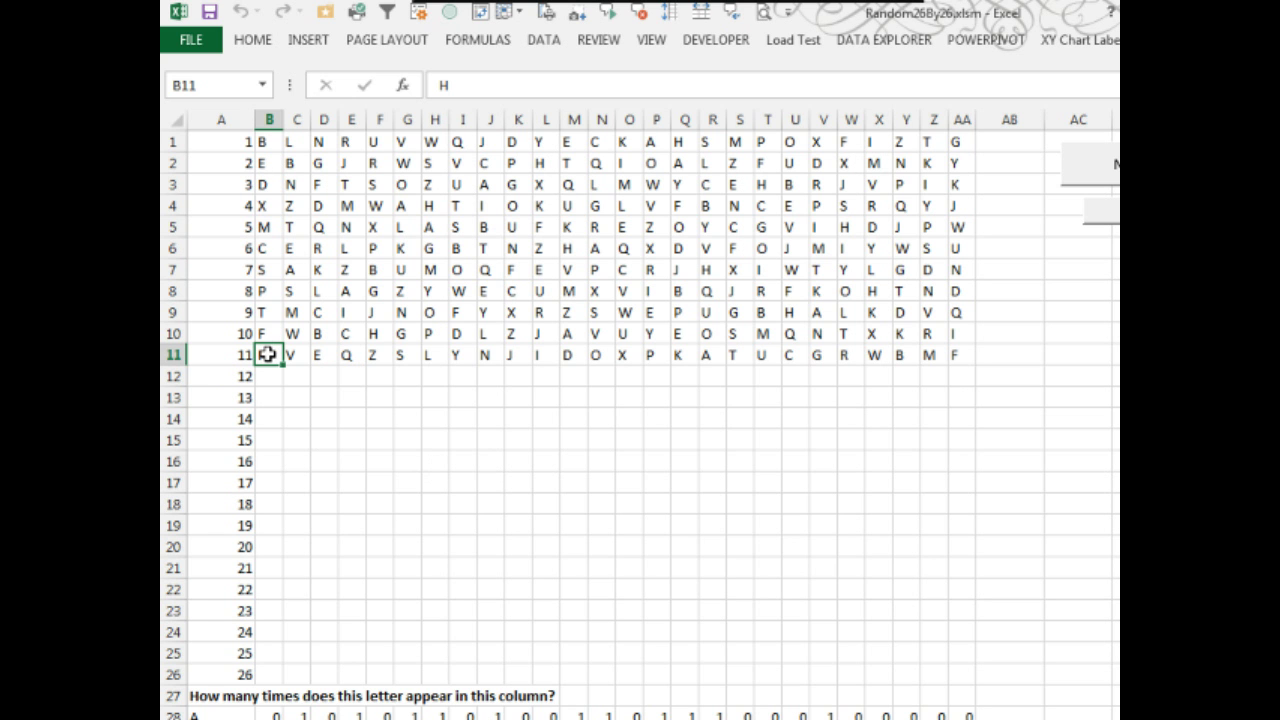
Inspect the COUNTIF tally formulas for letters A, B, C and E below the grid.
{"action": "left_click", "coordinate": [272, 673]}
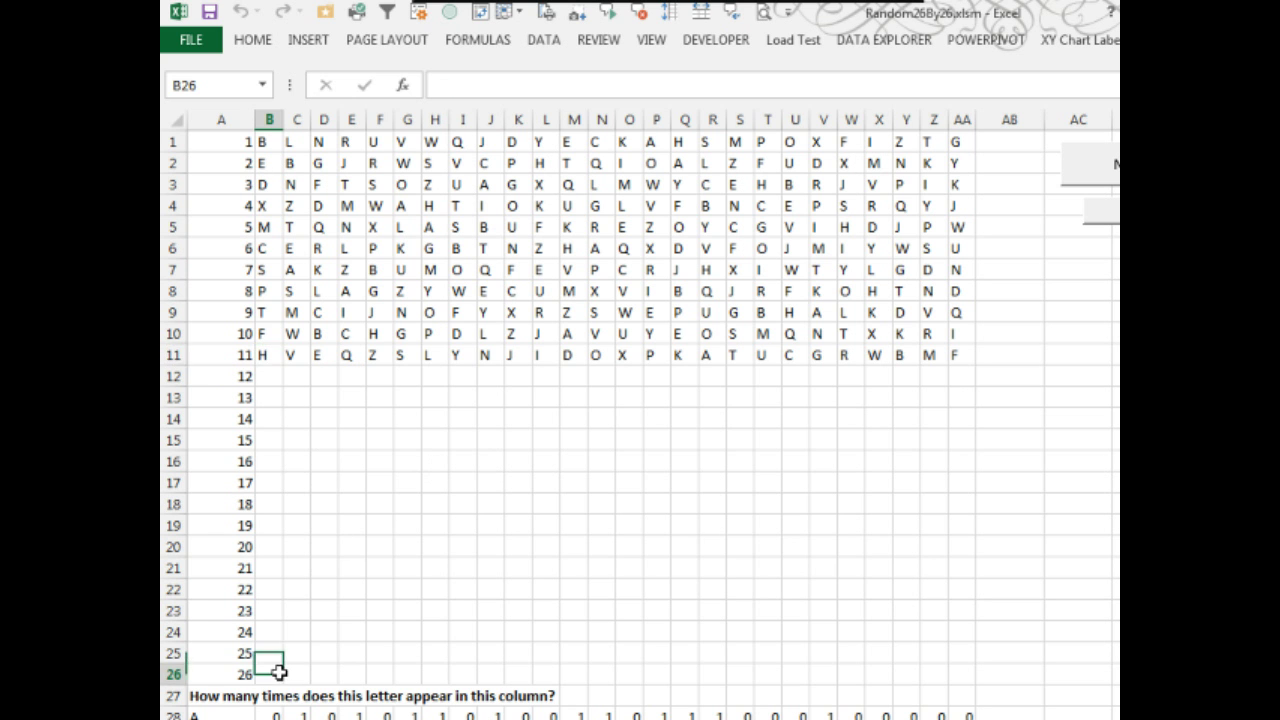
{"action": "scroll", "coordinate": [300, 670], "scroll_direction": "down", "scroll_amount": 3}
{"action": "scroll", "coordinate": [305, 670], "scroll_direction": "down", "scroll_amount": 8}
{"action": "scroll", "coordinate": [303, 666], "scroll_direction": "up", "scroll_amount": 4}
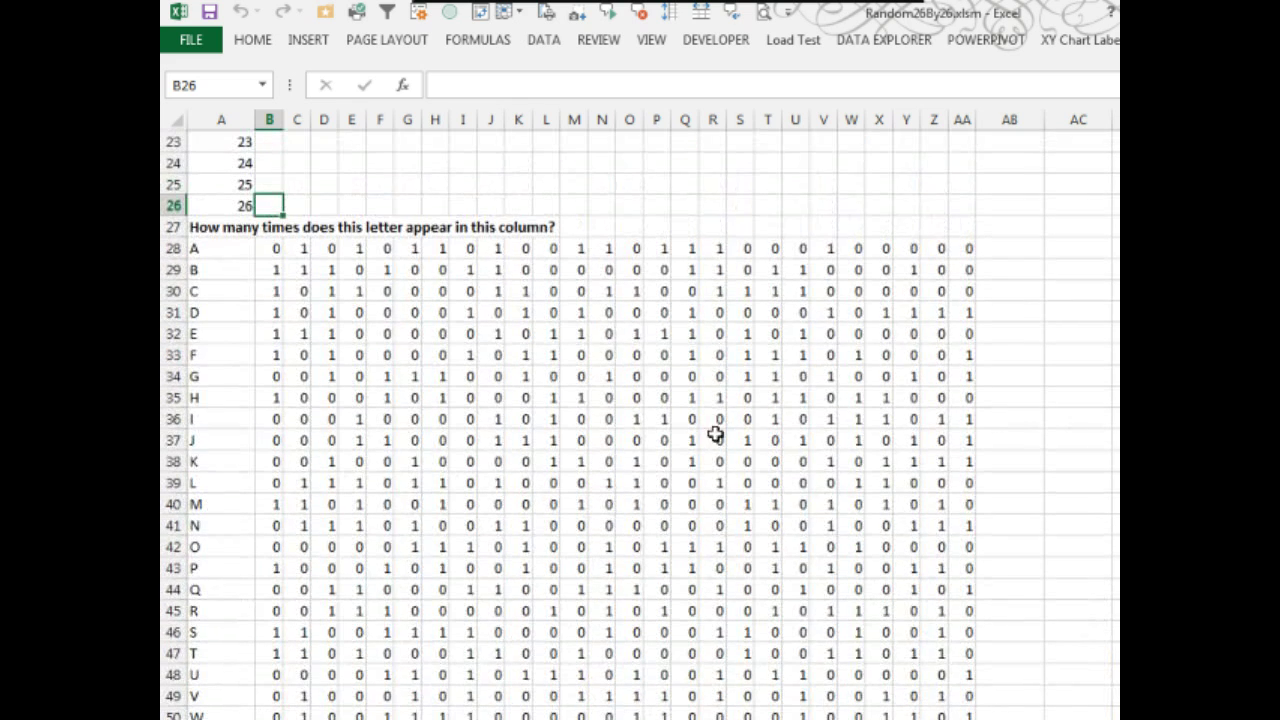
{"action": "left_click", "coordinate": [275, 247]}
{"action": "left_click", "coordinate": [272, 265]}
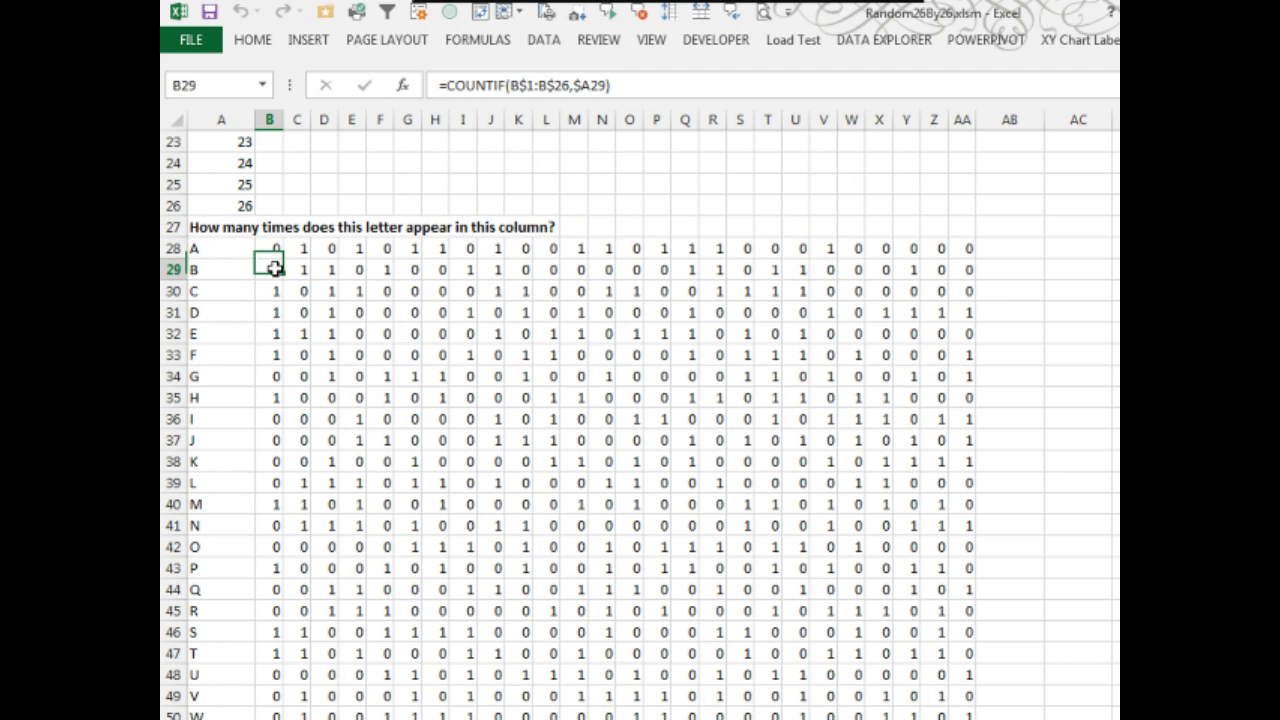
{"action": "left_click", "coordinate": [272, 289]}
{"action": "left_click", "coordinate": [272, 332]}
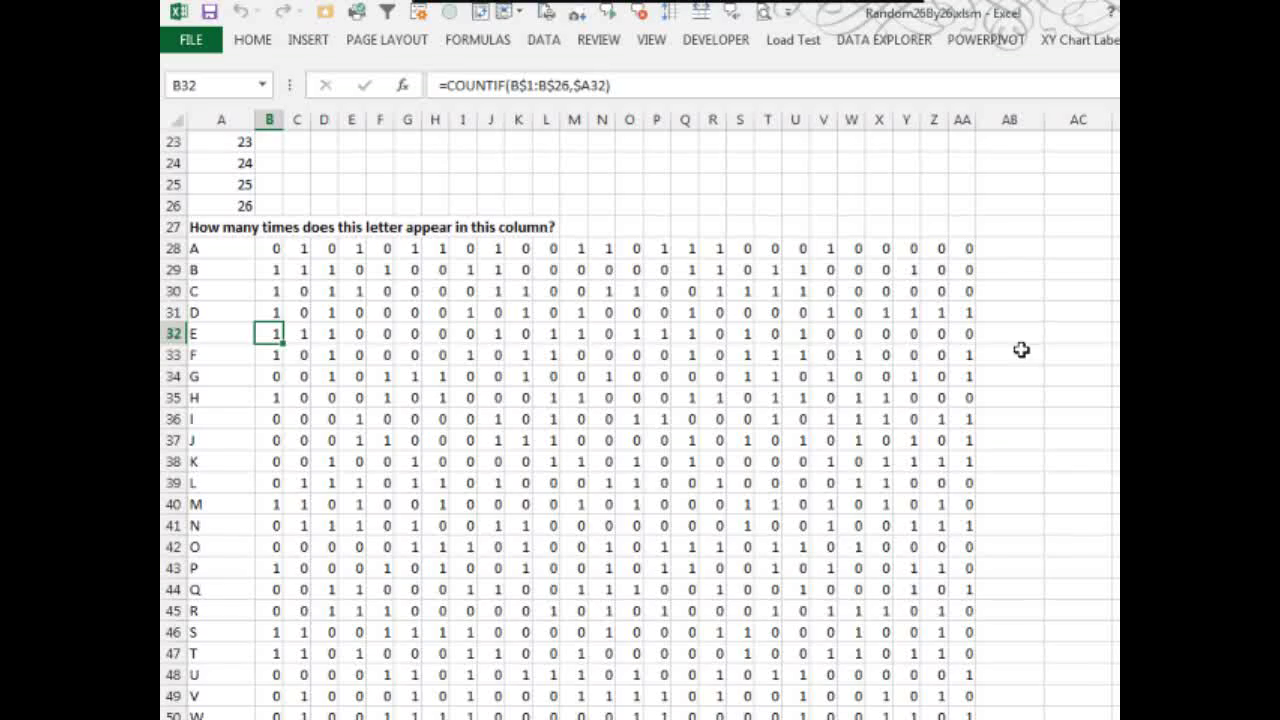
Scroll down to the table of letters still valid per column.
{"action": "scroll", "coordinate": [640, 424], "scroll_direction": "down", "scroll_amount": 1}
{"action": "scroll", "coordinate": [640, 424], "scroll_direction": "down", "scroll_amount": 1}
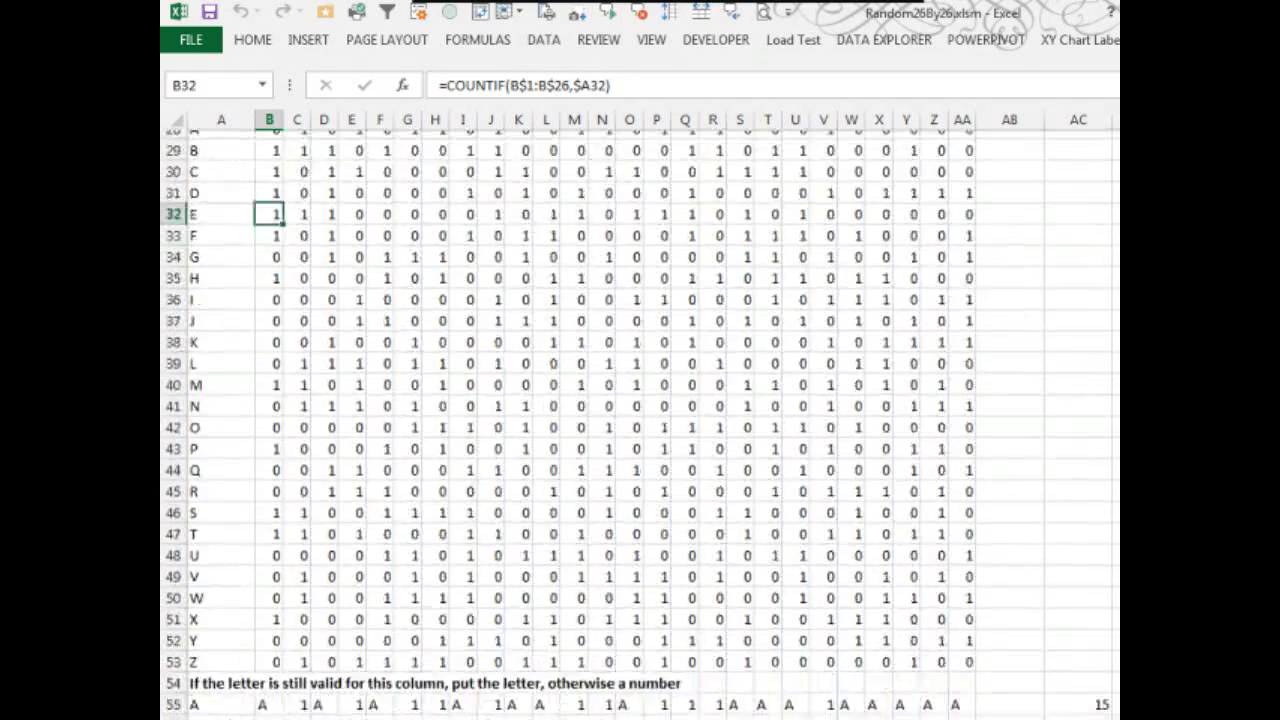
{"action": "scroll", "coordinate": [640, 424], "scroll_direction": "down", "scroll_amount": 1}
{"action": "scroll", "coordinate": [640, 424], "scroll_direction": "down", "scroll_amount": 2}
{"action": "scroll", "coordinate": [640, 424], "scroll_direction": "down", "scroll_amount": 2}
{"action": "scroll", "coordinate": [640, 424], "scroll_direction": "down", "scroll_amount": 1}
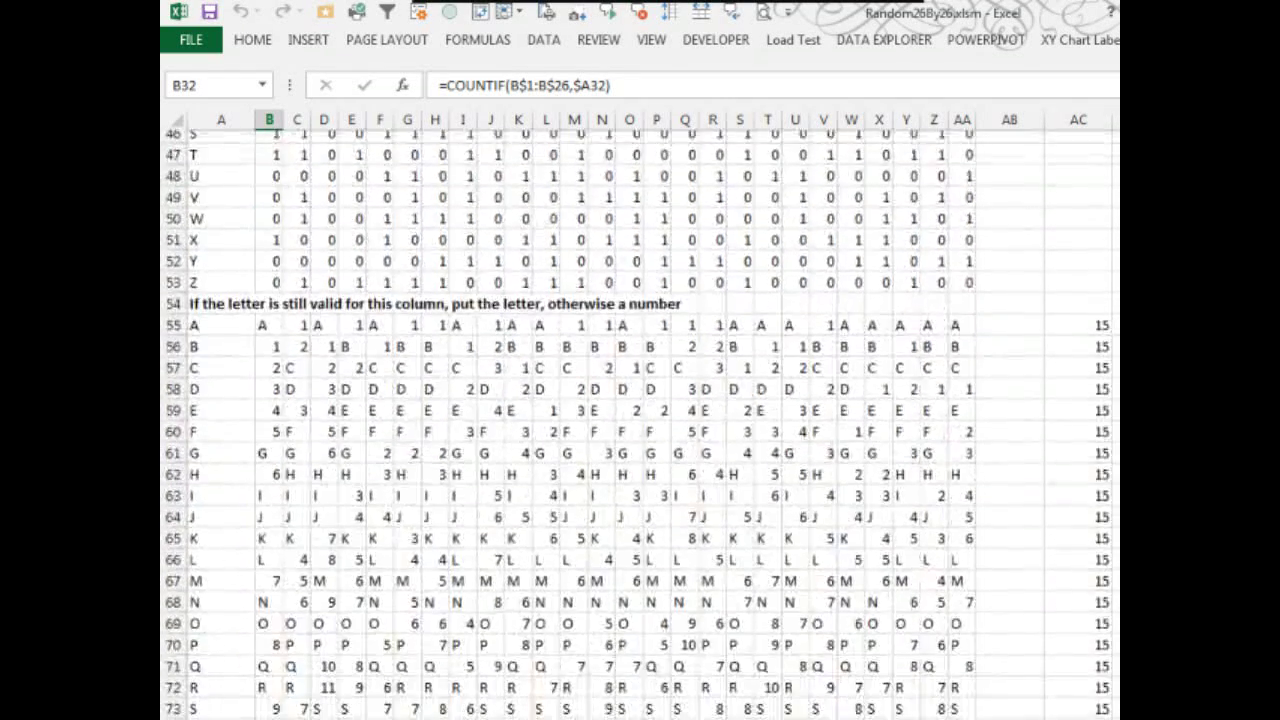
{"action": "scroll", "coordinate": [640, 424], "scroll_direction": "down", "scroll_amount": 1}
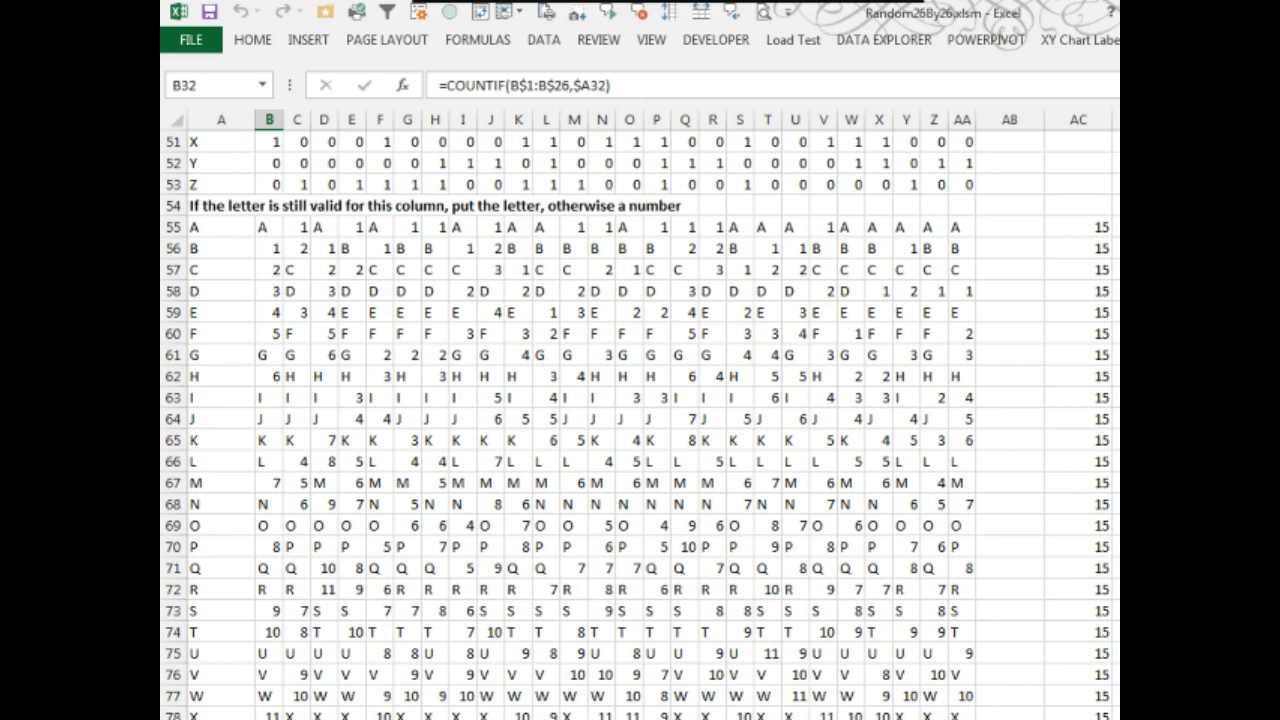
Scroll past row 80 to the Row working on, Open col and Choices? helper section.
{"action": "scroll", "coordinate": [640, 420], "scroll_direction": "down", "scroll_amount": 1}
{"action": "scroll", "coordinate": [640, 420], "scroll_direction": "down", "scroll_amount": 1}
{"action": "scroll", "coordinate": [640, 420], "scroll_direction": "down", "scroll_amount": 1}
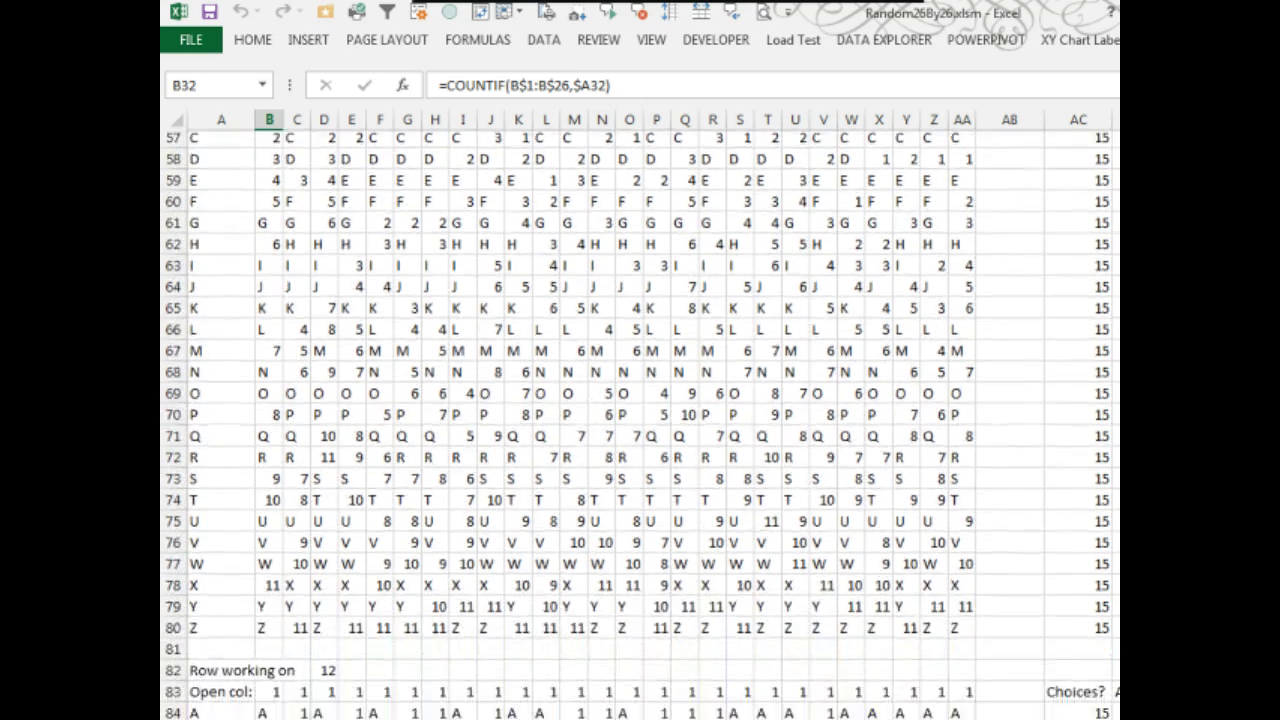
{"action": "scroll", "coordinate": [640, 420], "scroll_direction": "down", "scroll_amount": 1}
{"action": "scroll", "coordinate": [640, 420], "scroll_direction": "down", "scroll_amount": 2}
{"action": "scroll", "coordinate": [640, 420], "scroll_direction": "down", "scroll_amount": 2}
{"action": "scroll", "coordinate": [640, 420], "scroll_direction": "down", "scroll_amount": 1}
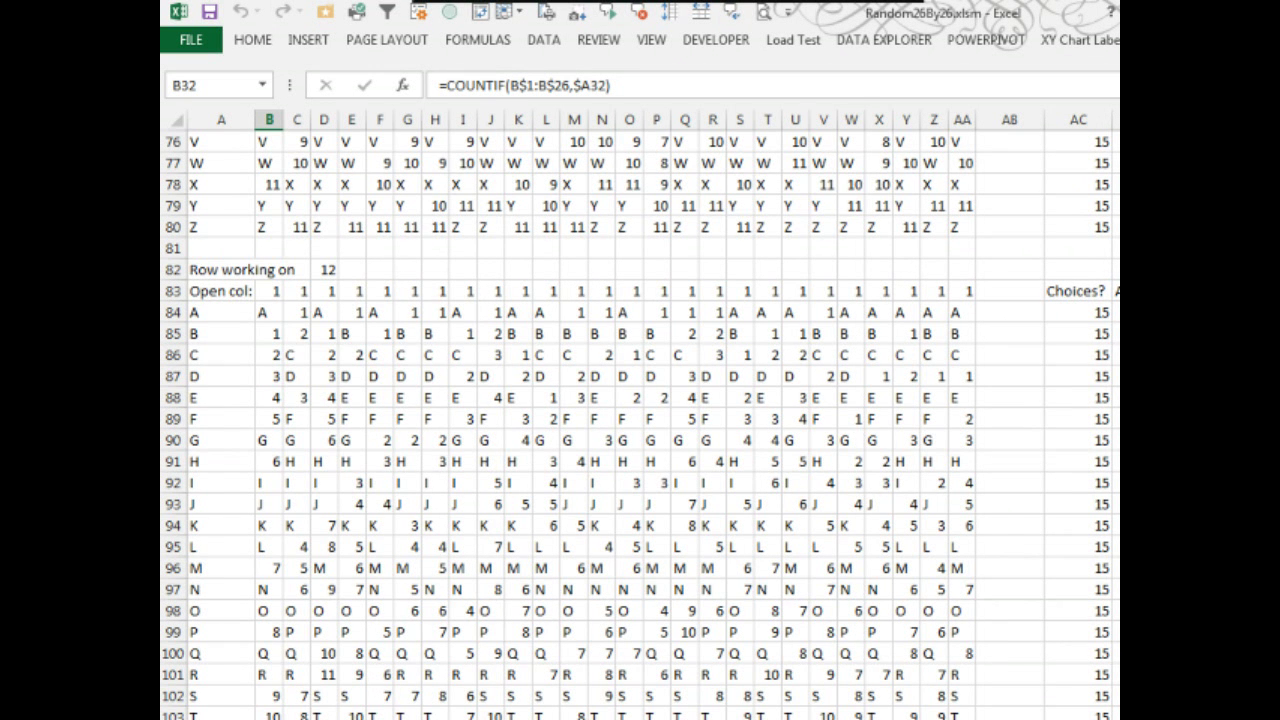
Run the Next Row macro to fill grid rows 12–15, regenerating row 15 once.
{"action": "scroll", "coordinate": [640, 424], "scroll_direction": "up", "scroll_amount": 8}
{"action": "scroll", "coordinate": [640, 424], "scroll_direction": "up", "scroll_amount": 17}
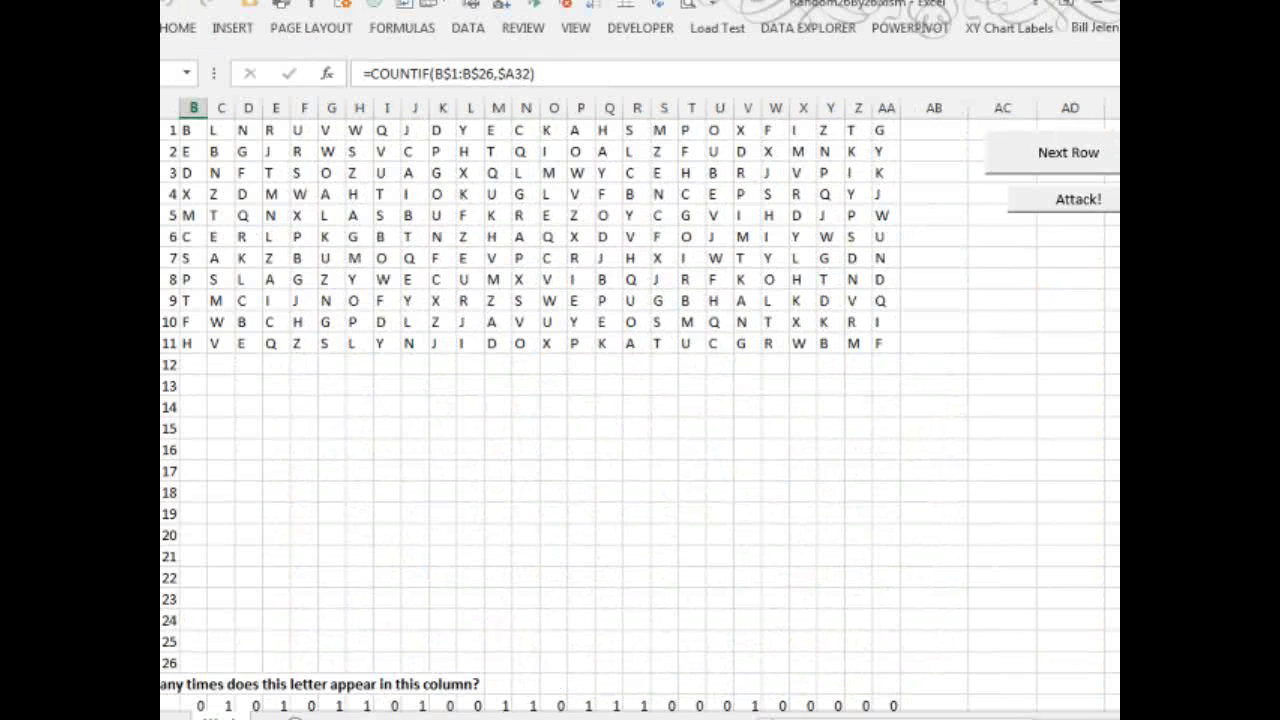
{"action": "left_click", "coordinate": [1077, 153]}
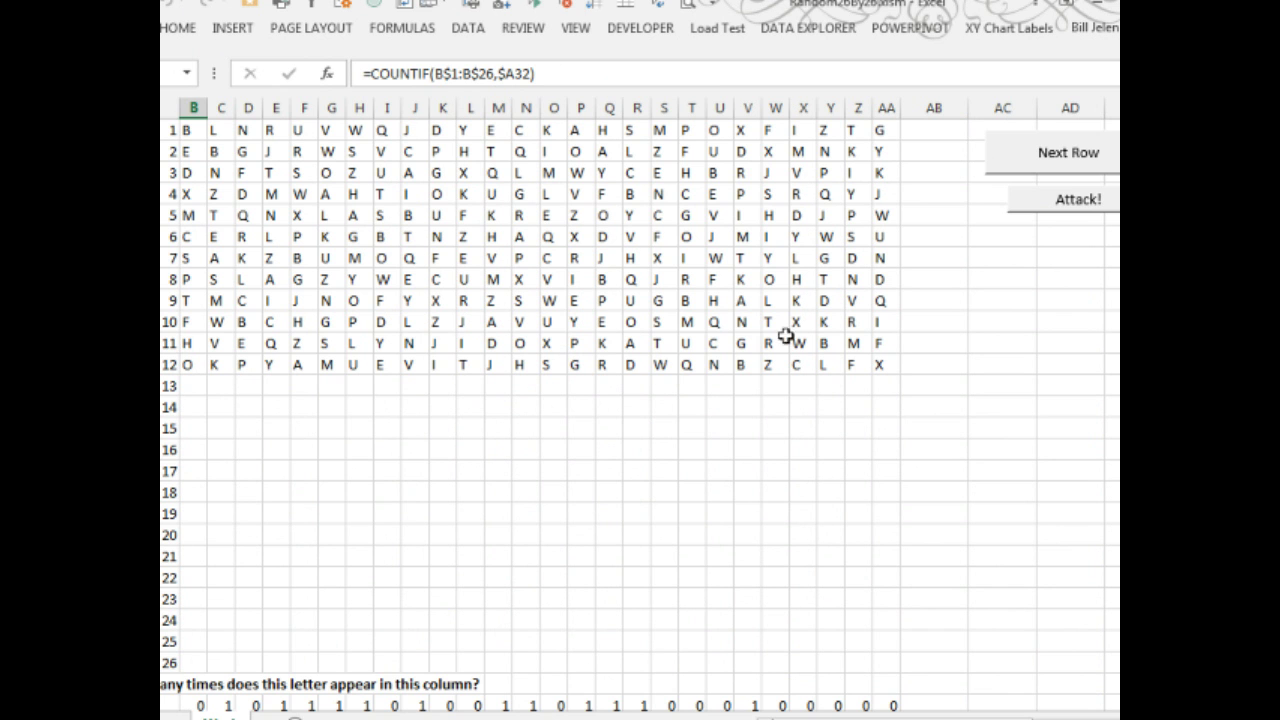
{"action": "left_click", "coordinate": [1050, 172]}
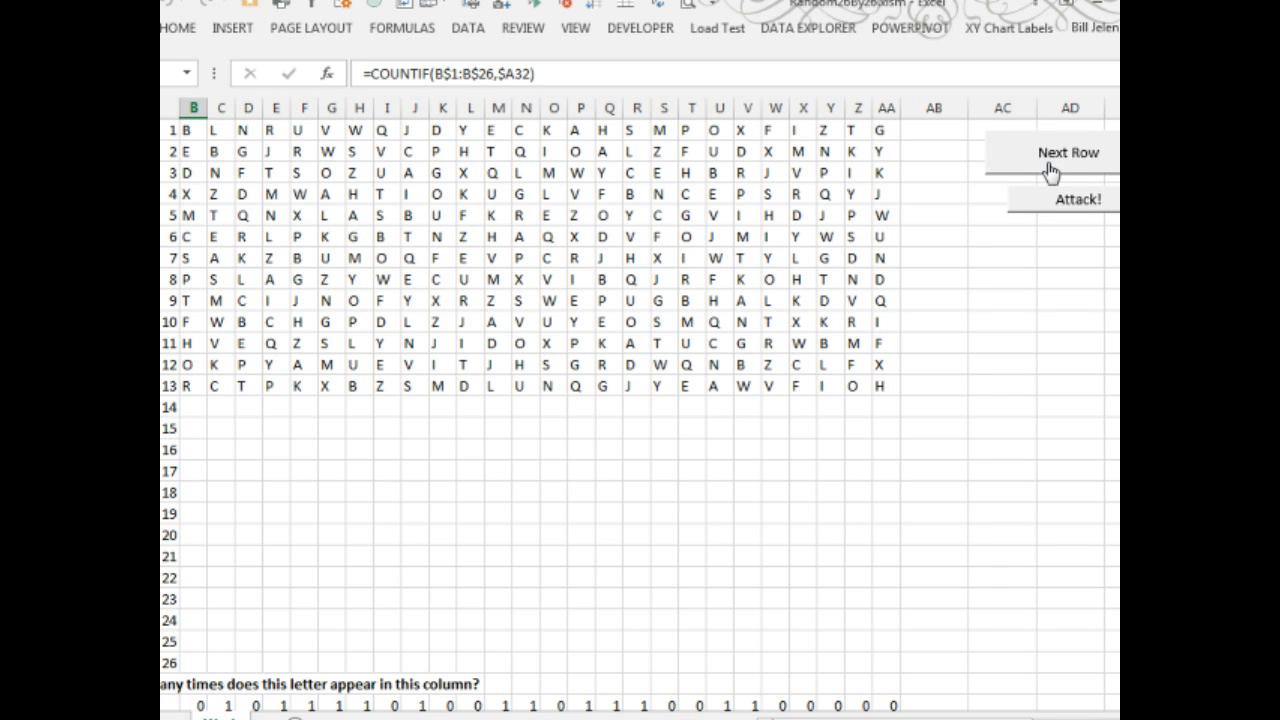
{"action": "left_click", "coordinate": [1050, 172]}
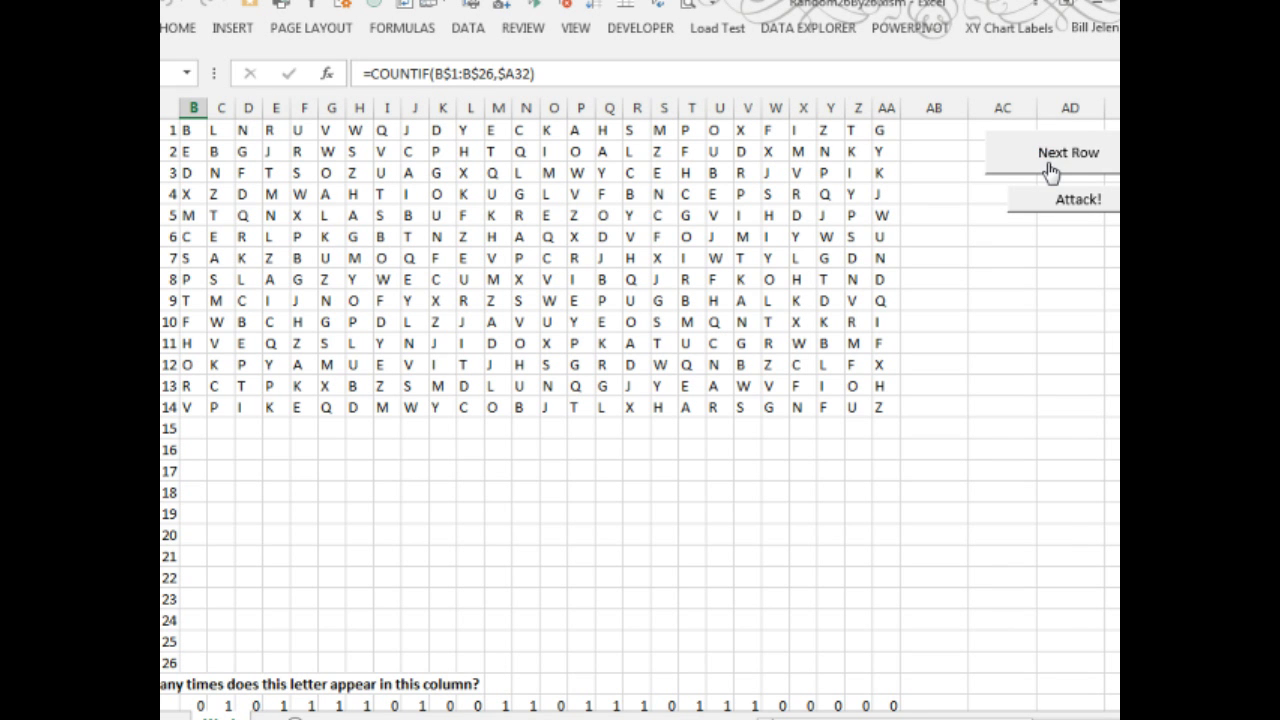
{"action": "left_click", "coordinate": [1050, 172]}
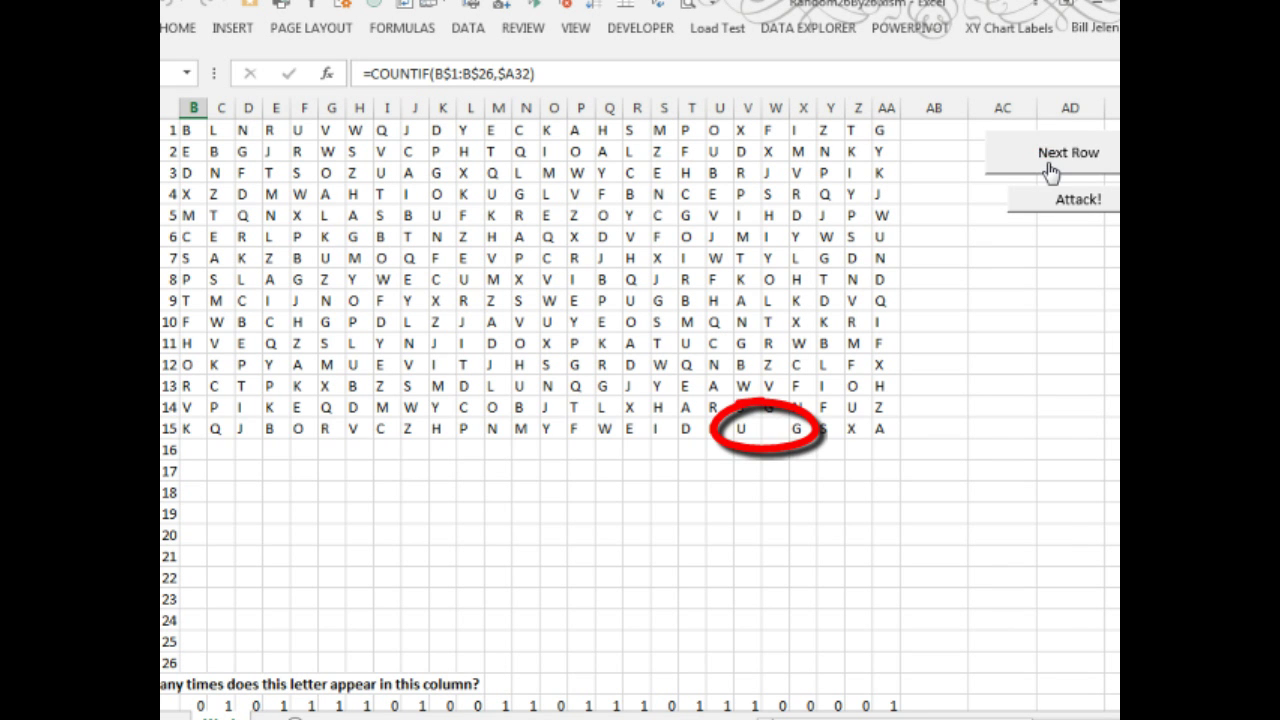
{"action": "left_click", "coordinate": [1050, 172]}
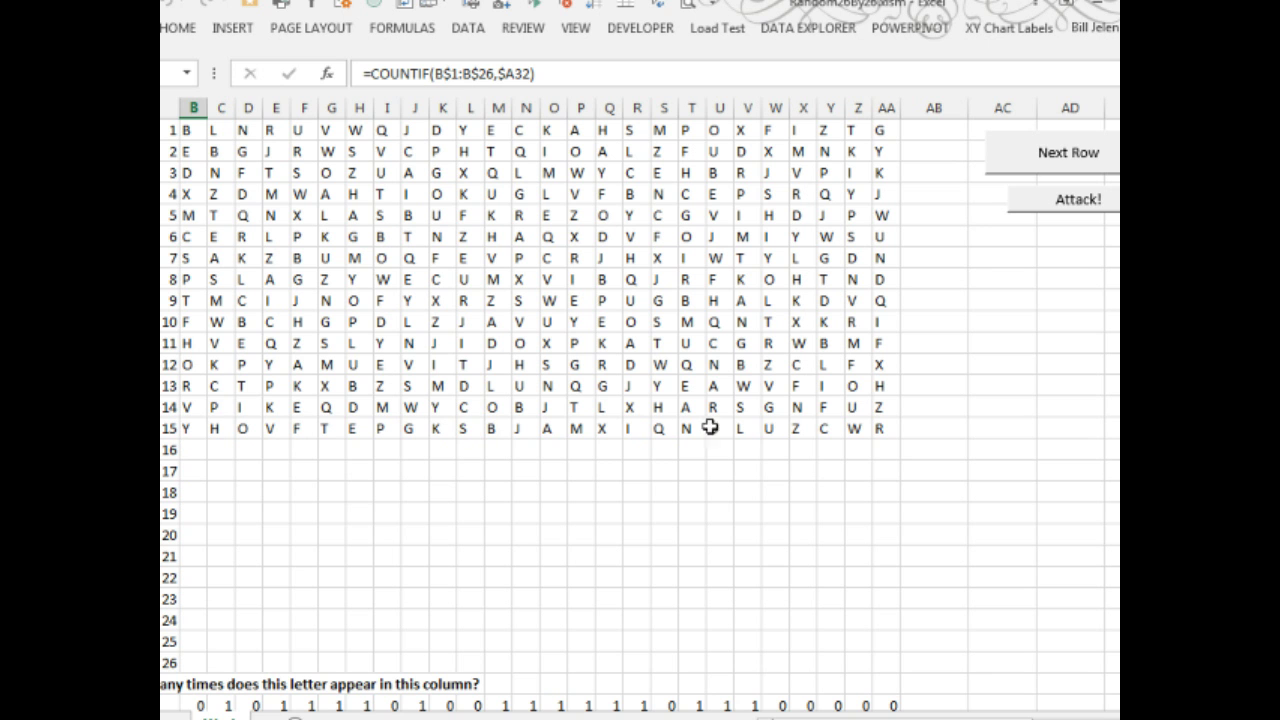
Generate grid rows 16 through 21 with the Next Row macro.
{"action": "left_click", "coordinate": [1062, 146]}
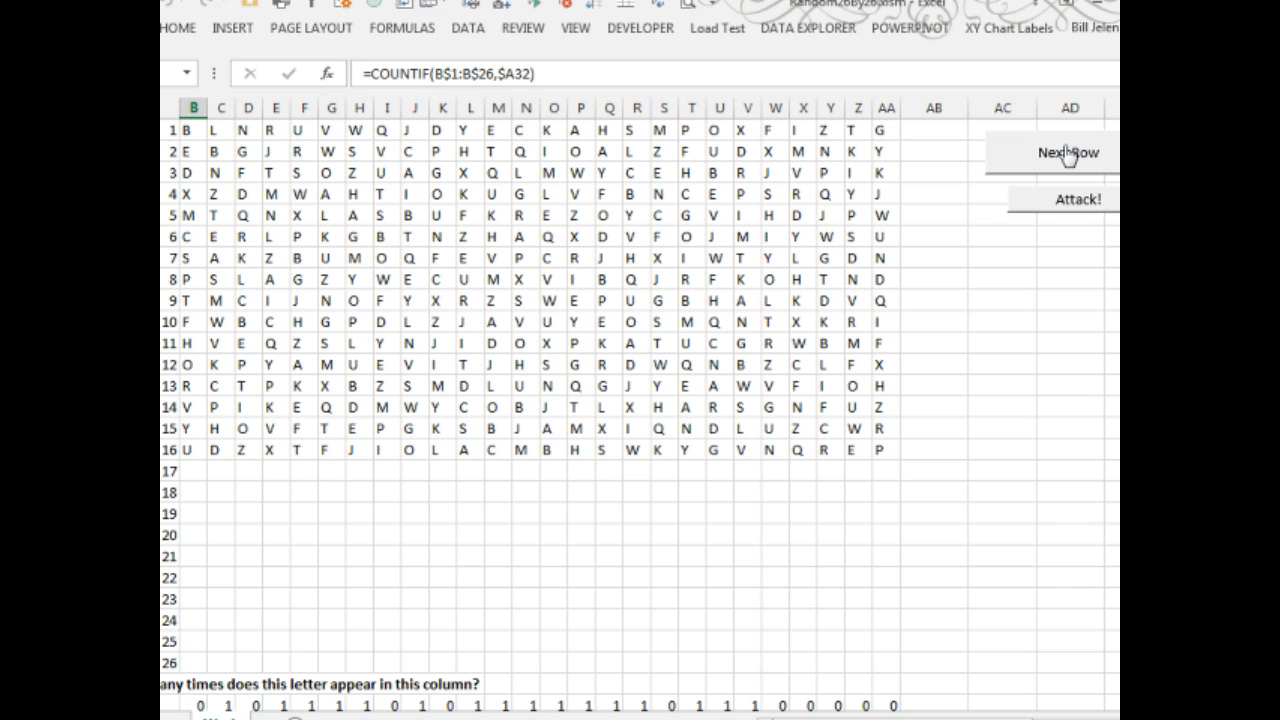
{"action": "left_click", "coordinate": [1068, 154]}
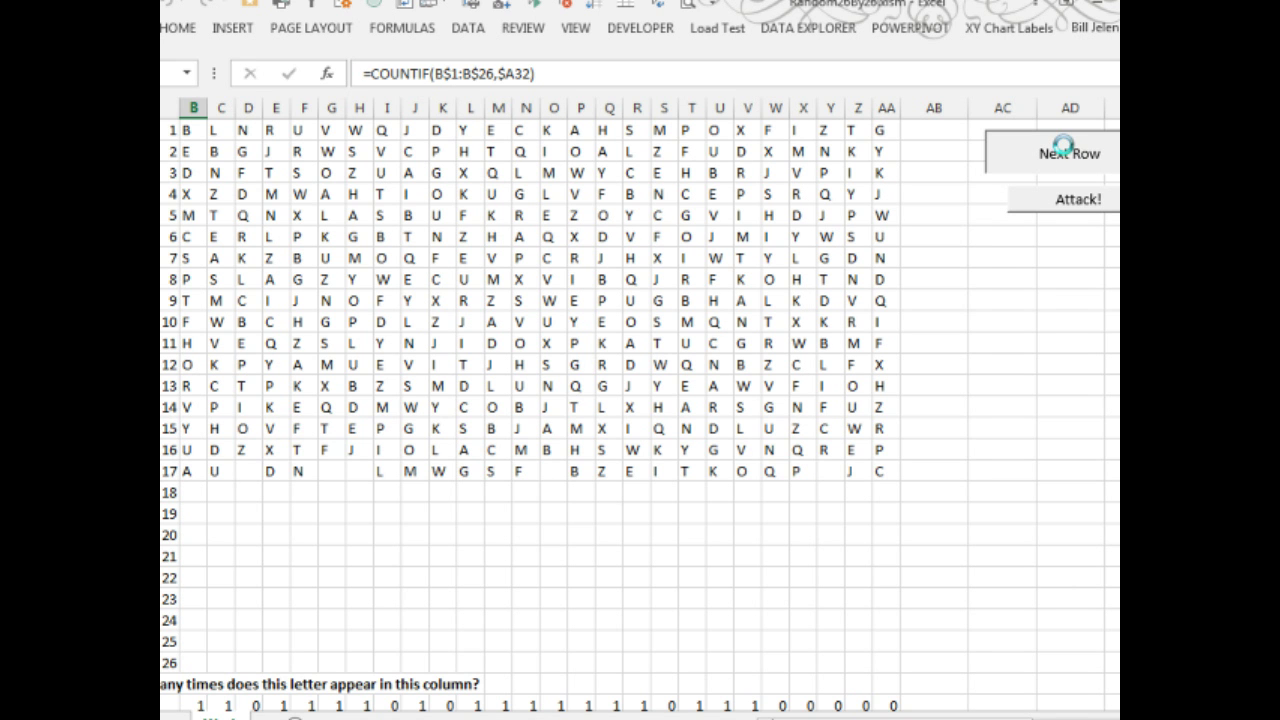
{"action": "left_click", "coordinate": [1068, 154]}
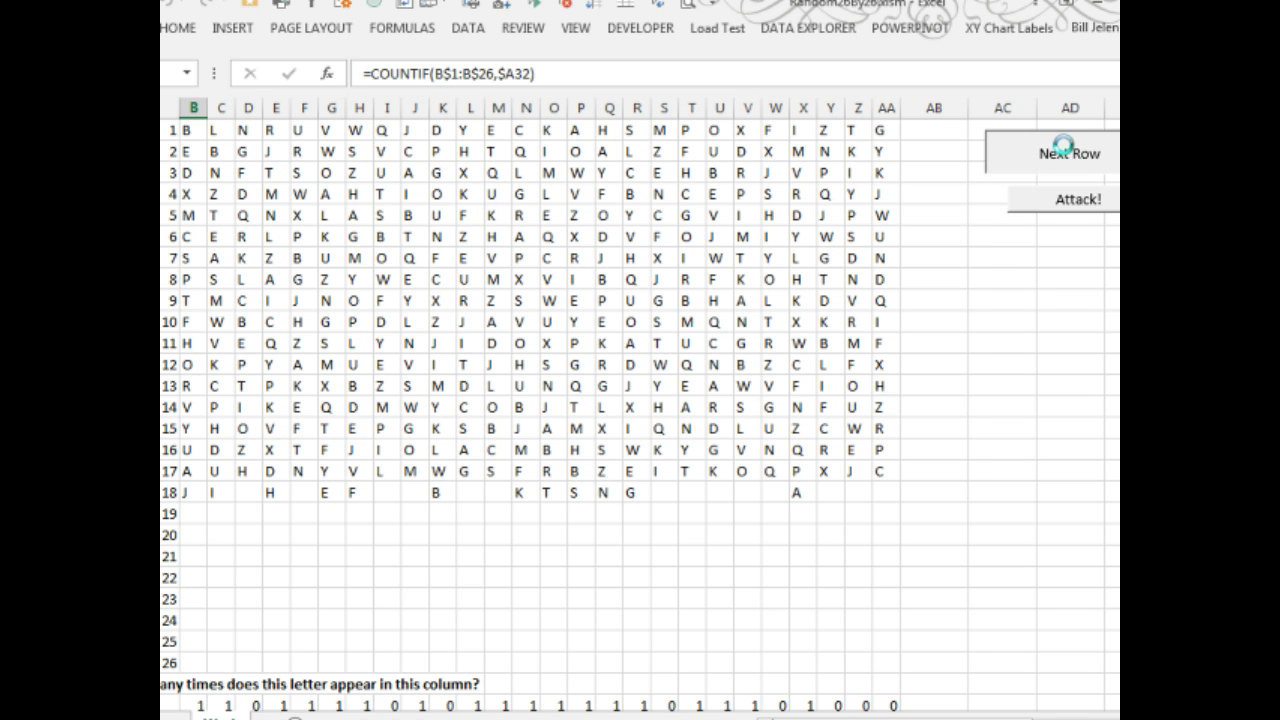
{"action": "left_click", "coordinate": [1068, 154]}
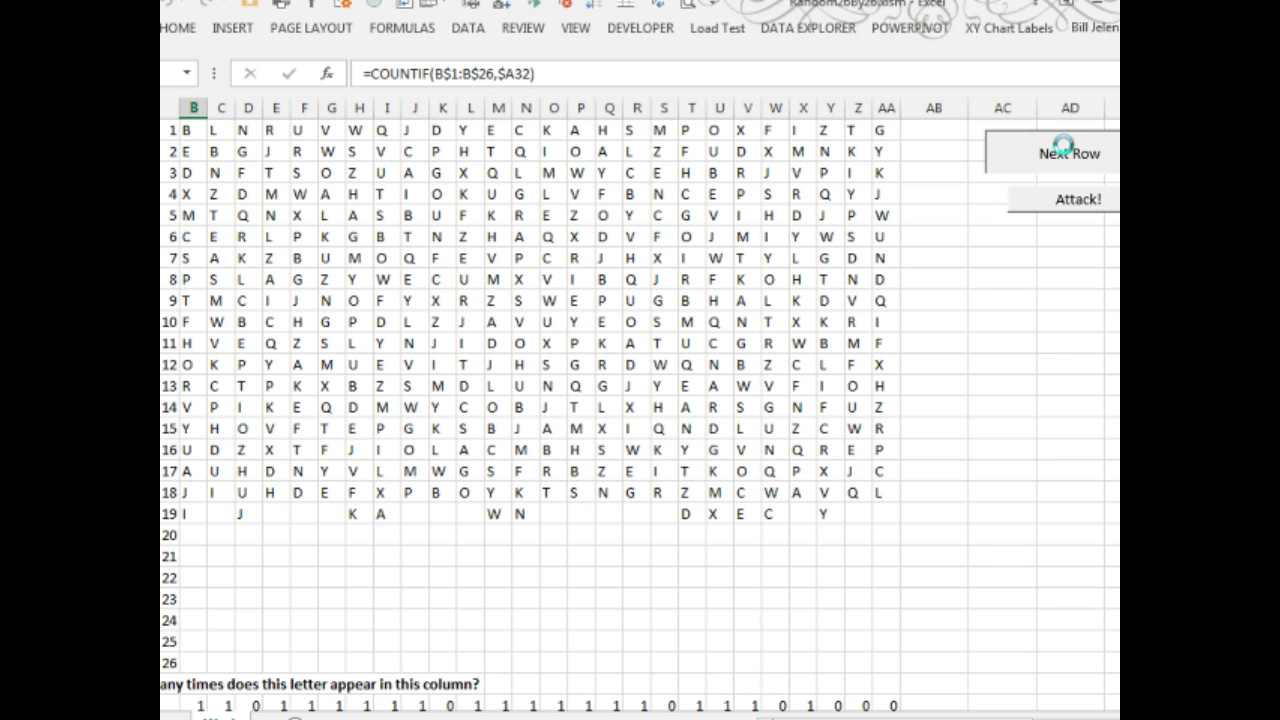
{"action": "left_click", "coordinate": [1068, 154]}
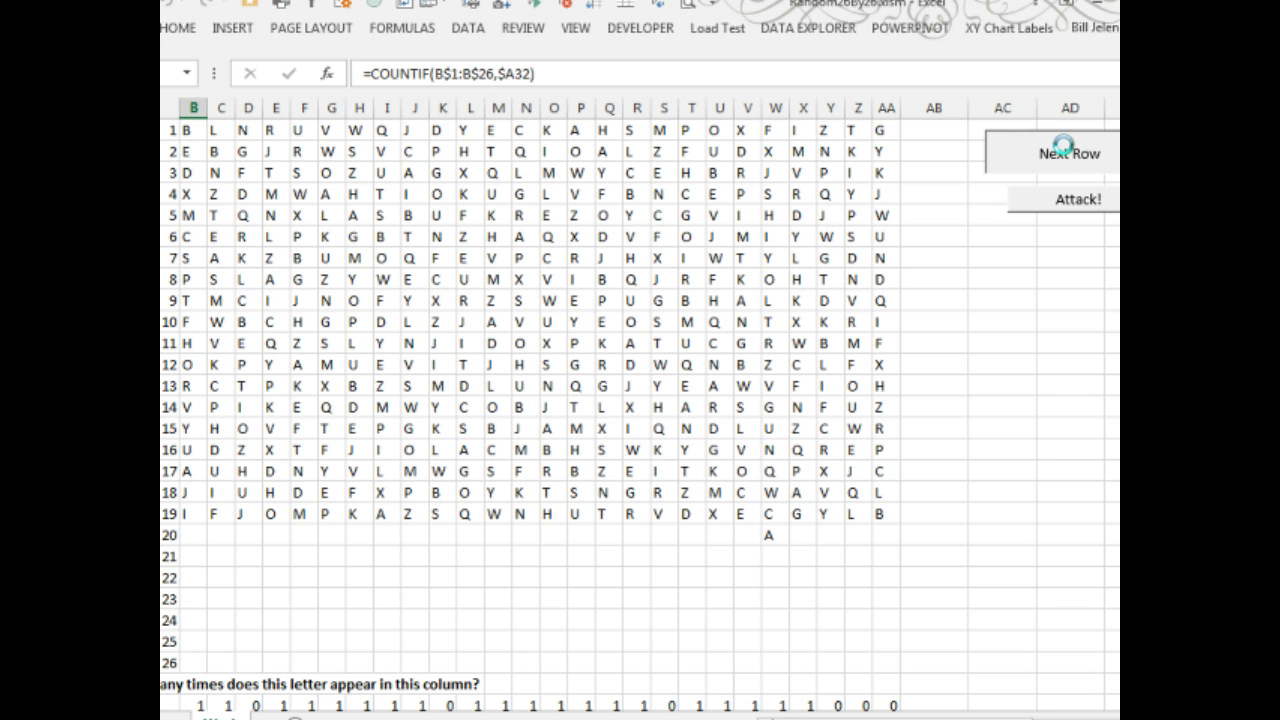
{"action": "left_click", "coordinate": [1068, 154]}
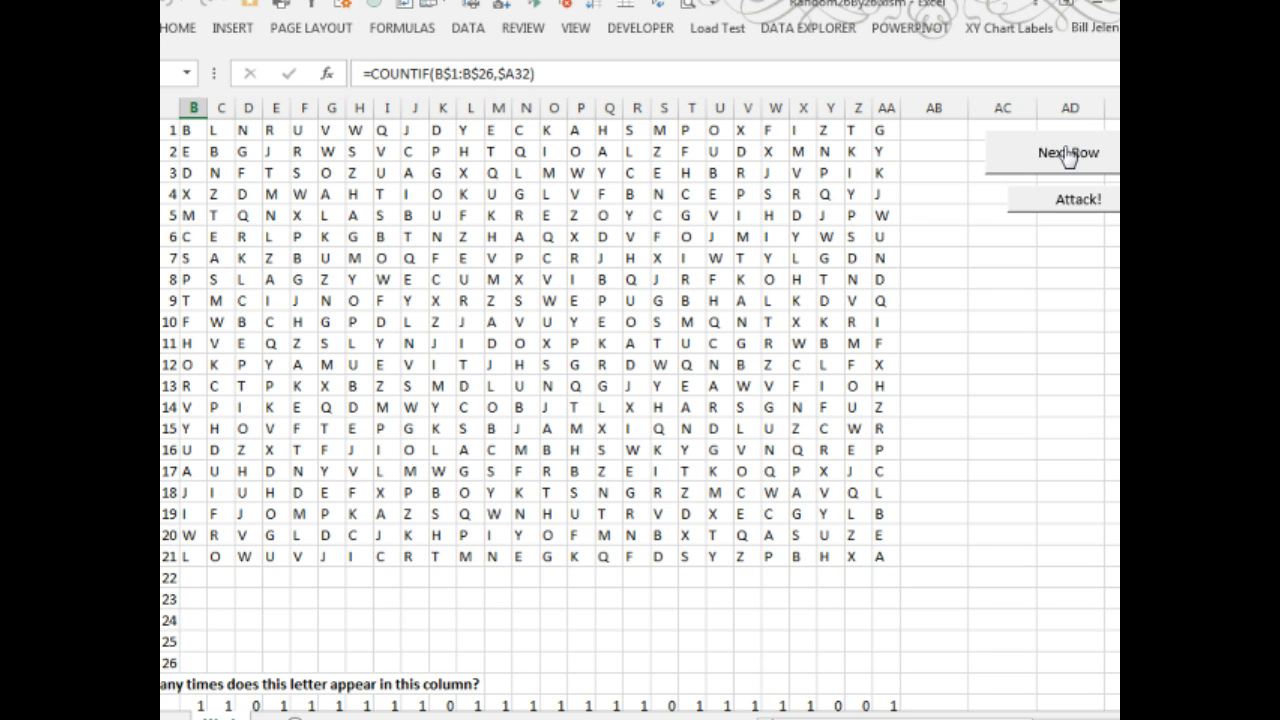
Generate rows 22 through 25, retrying row 23 once when it comes out incomplete.
{"action": "left_click", "coordinate": [1068, 154]}
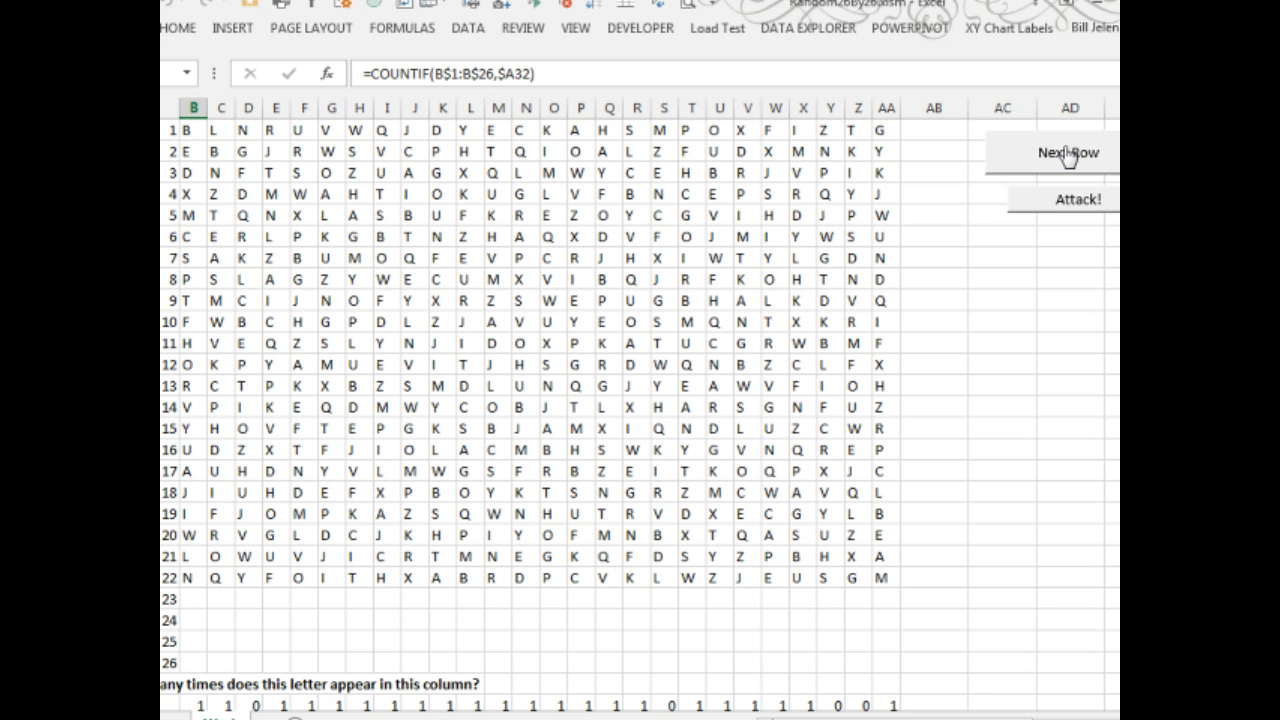
{"action": "left_click", "coordinate": [1068, 154]}
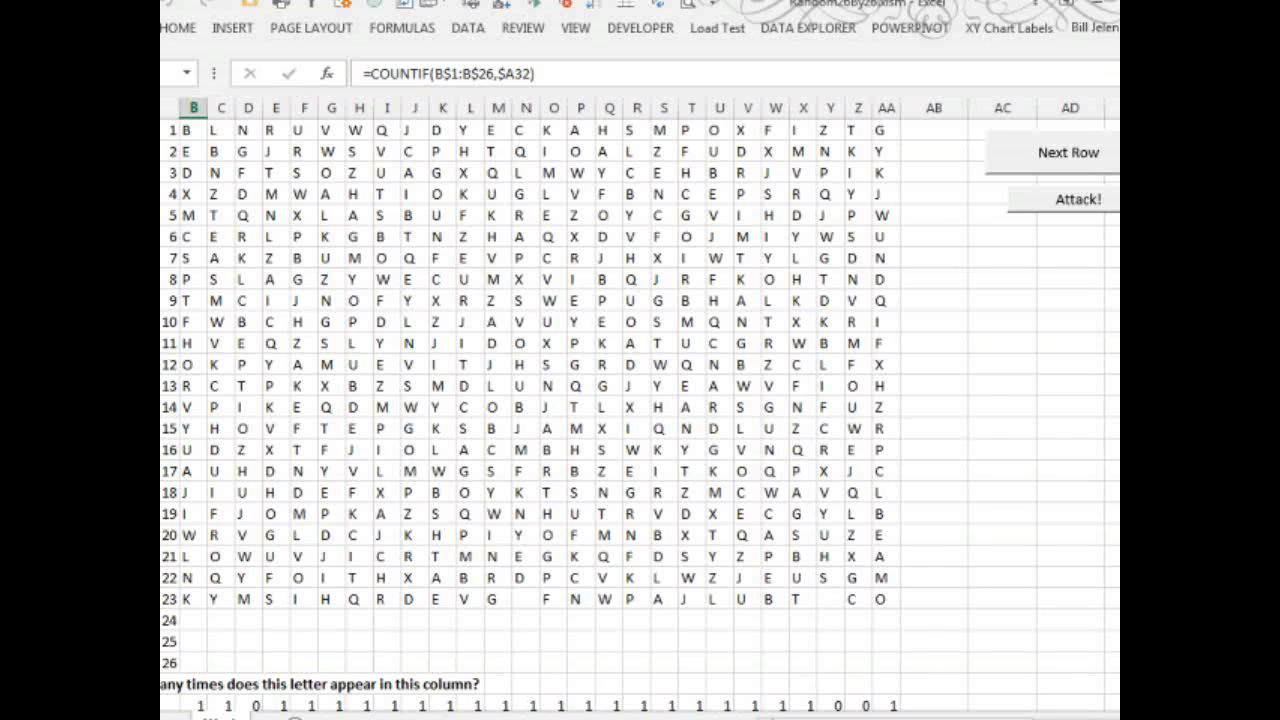
{"action": "left_click", "coordinate": [1088, 168]}
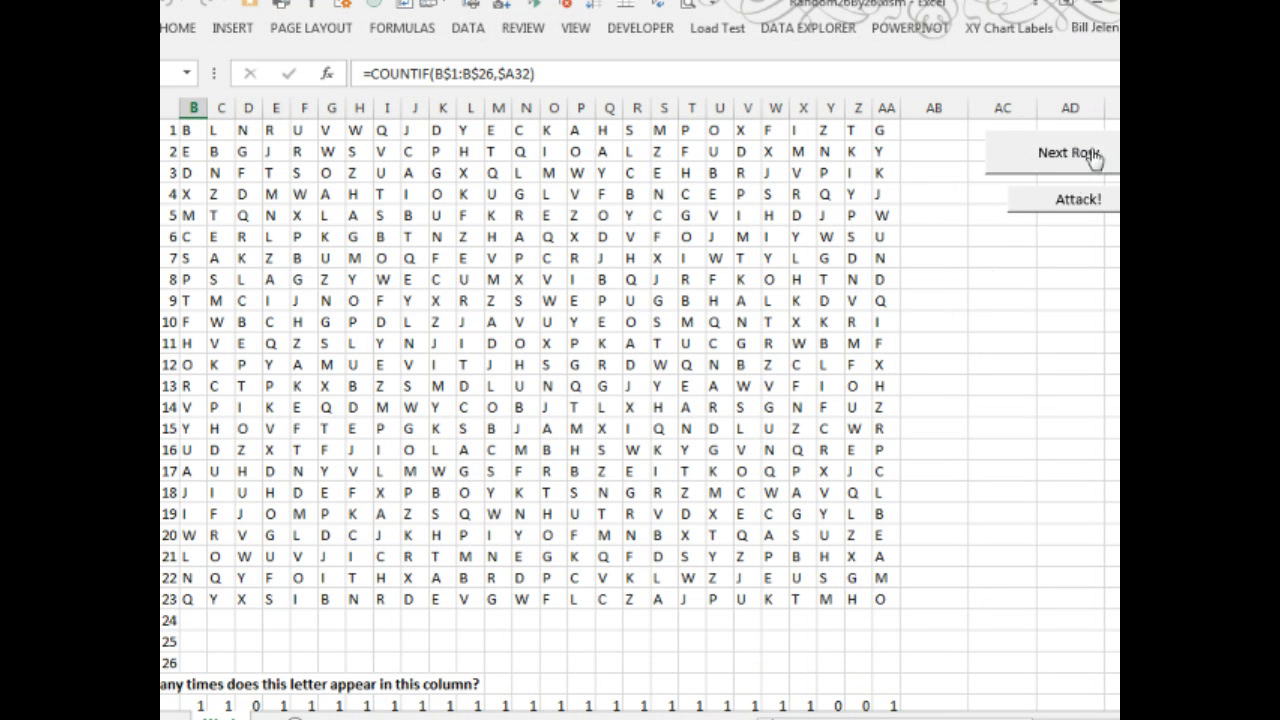
{"action": "left_click", "coordinate": [1090, 152]}
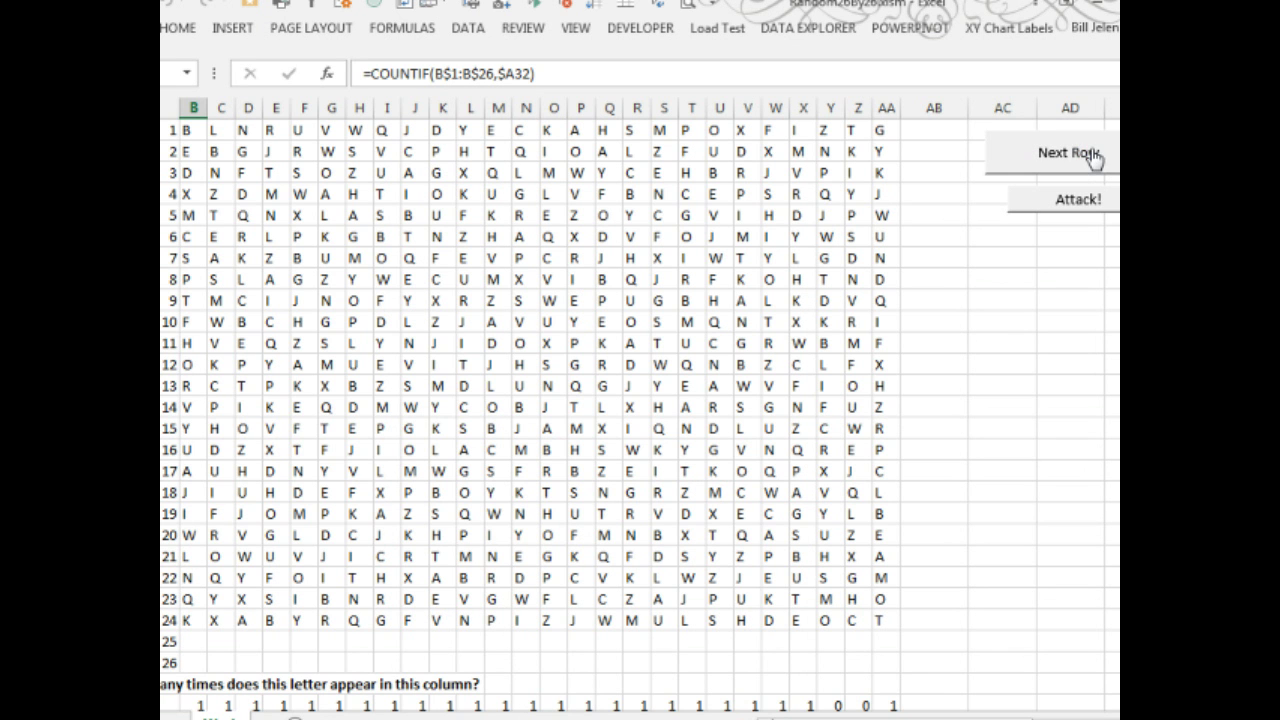
{"action": "left_click", "coordinate": [1093, 153]}
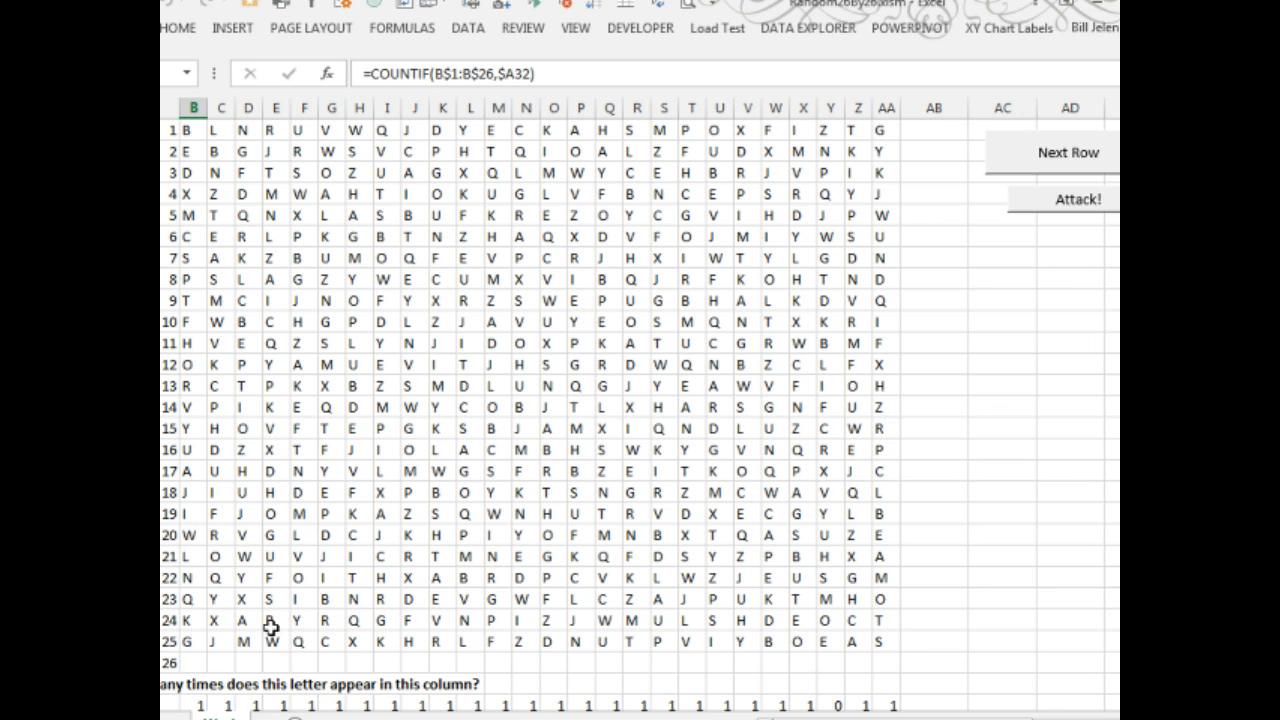
Fill the final row 26, then rebuild the whole 26x26 grid with the Attack! macro.
{"action": "left_click", "coordinate": [1045, 165]}
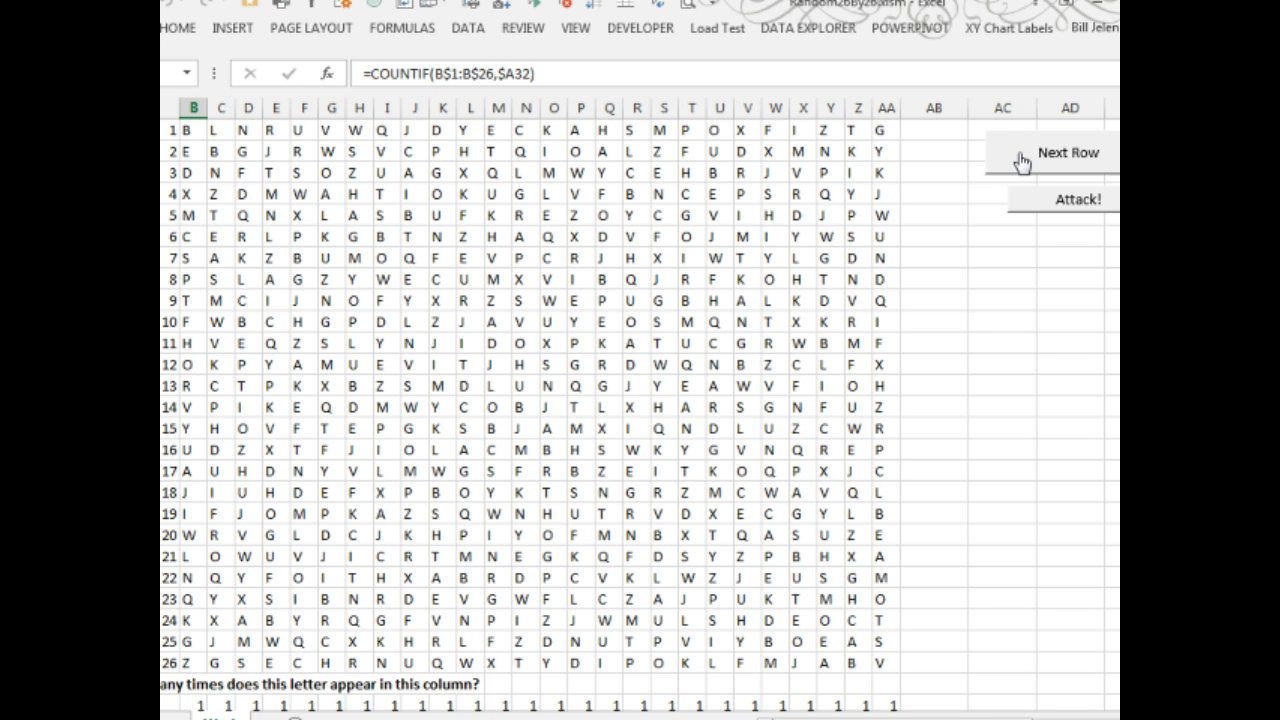
{"action": "left_click", "coordinate": [1053, 210]}
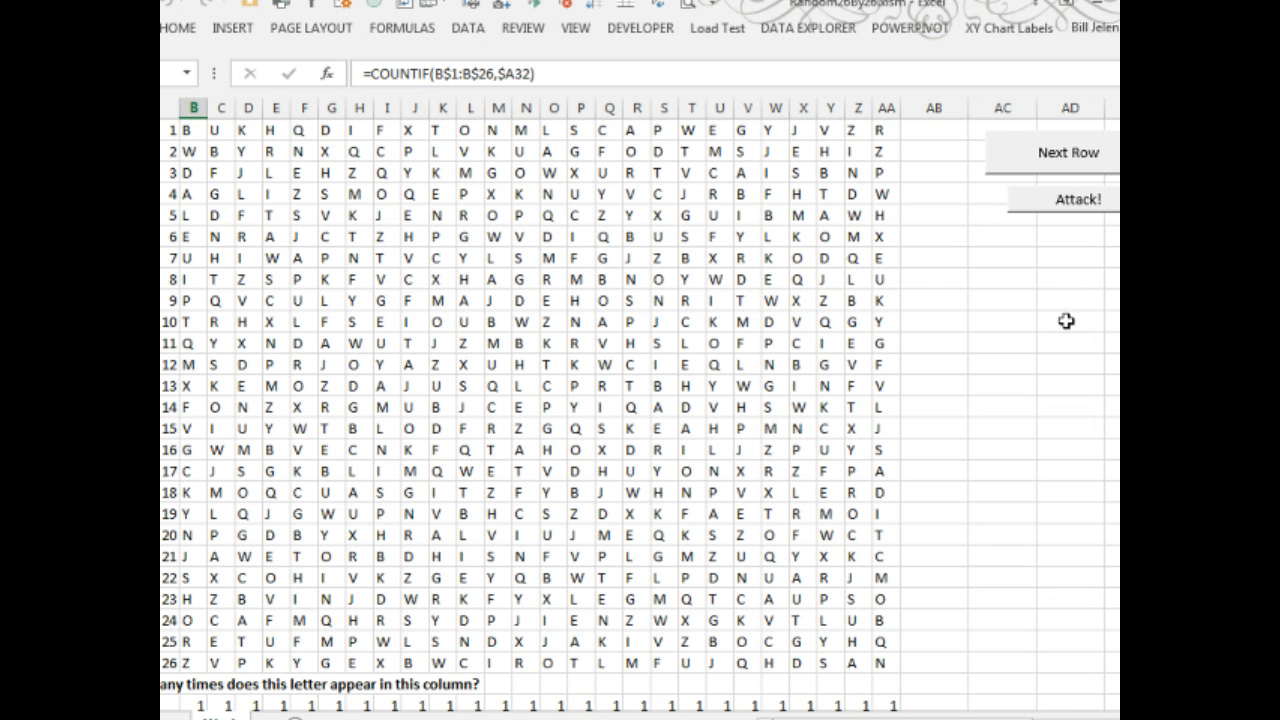
Run the Attack! macro again to rebuild all 26 rows with every column tally at 1.
{"action": "left_click", "coordinate": [1062, 201]}
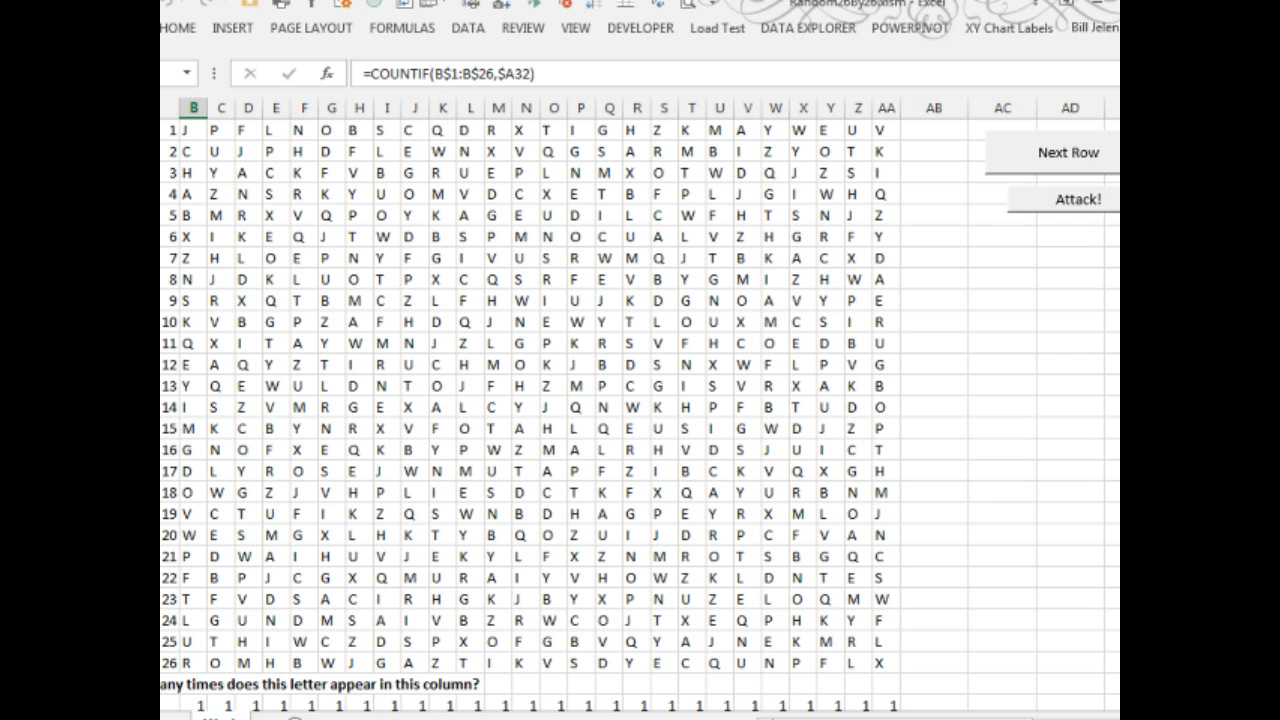
{"action": "scroll", "coordinate": [640, 415], "scroll_direction": "down", "scroll_amount": 1}
{"action": "scroll", "coordinate": [640, 415], "scroll_direction": "down", "scroll_amount": 2}
{"action": "scroll", "coordinate": [640, 415], "scroll_direction": "down", "scroll_amount": 3}
{"action": "scroll", "coordinate": [640, 415], "scroll_direction": "down", "scroll_amount": 2}
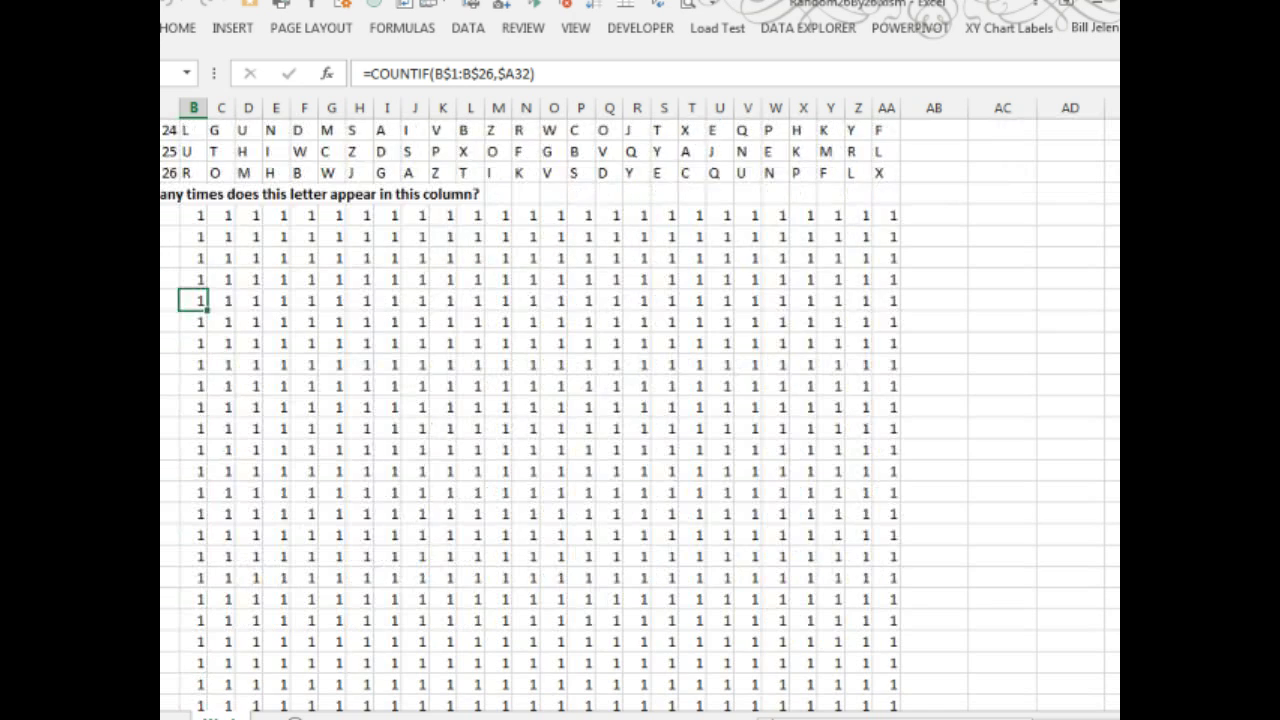
{"action": "scroll", "coordinate": [640, 415], "scroll_direction": "down", "scroll_amount": 1}
{"action": "scroll", "coordinate": [640, 415], "scroll_direction": "down", "scroll_amount": 3}
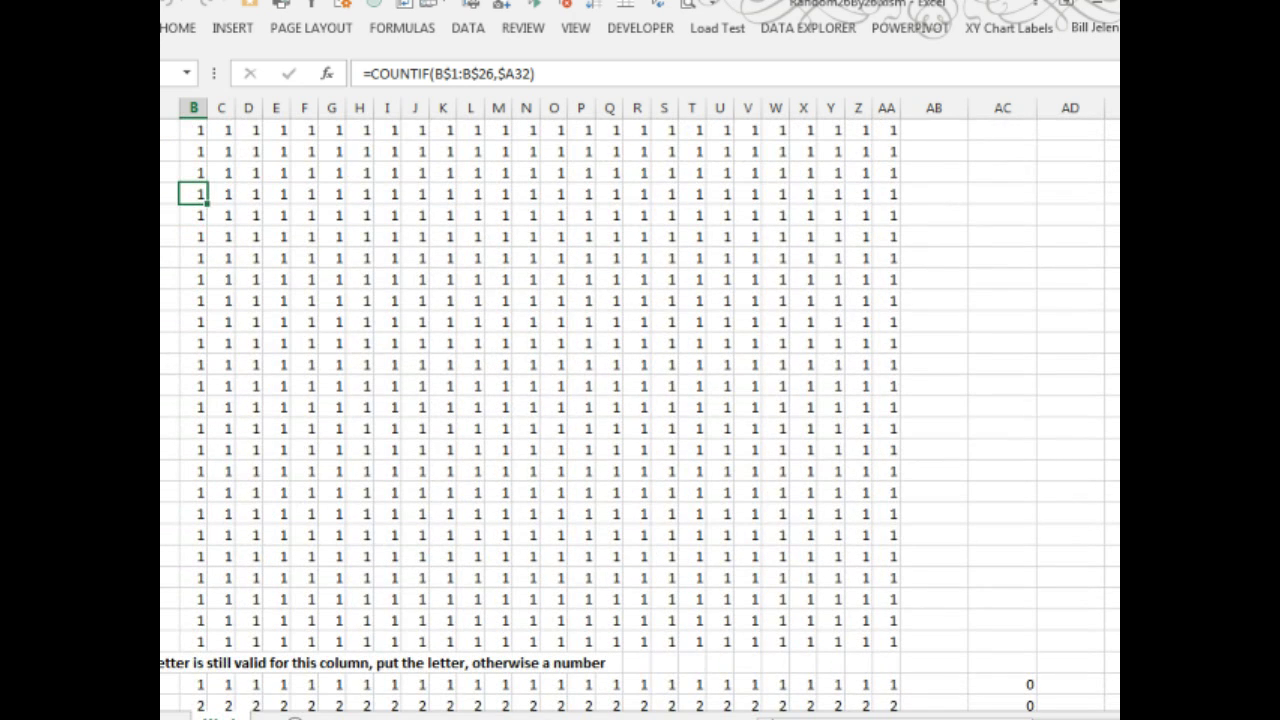
{"action": "scroll", "coordinate": [640, 415], "scroll_direction": "up", "scroll_amount": 4}
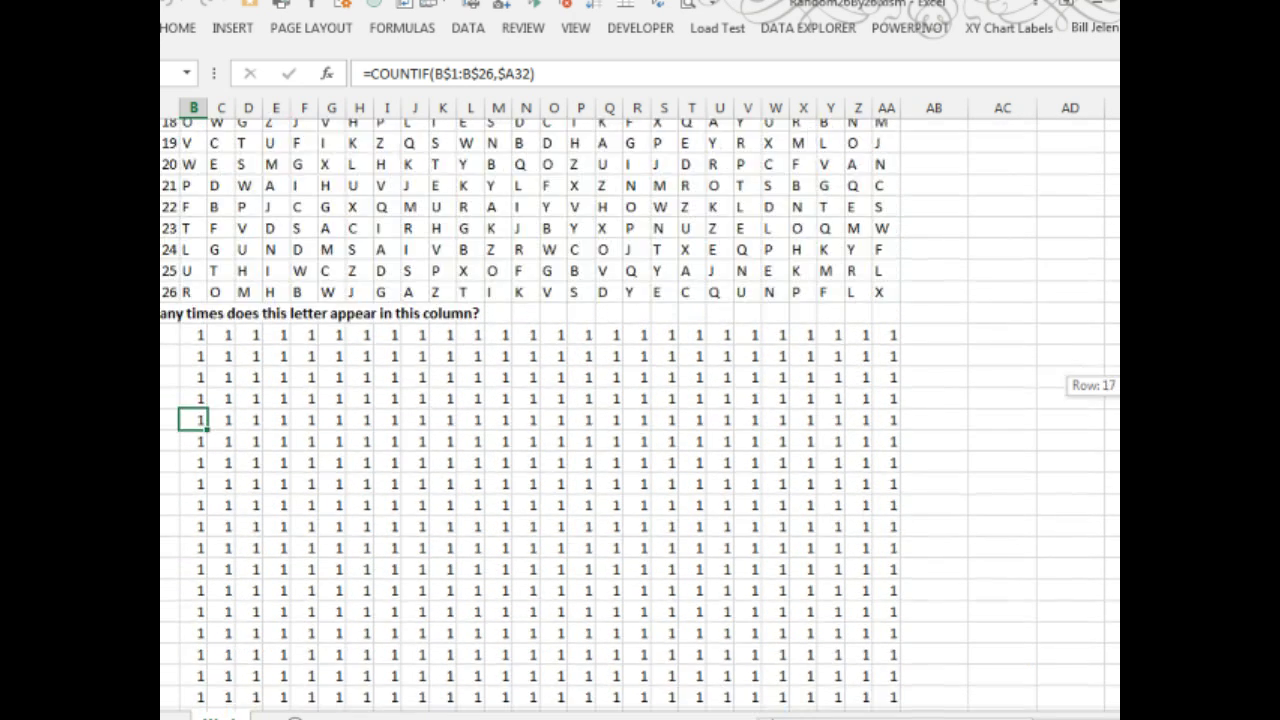
{"action": "scroll", "coordinate": [640, 415], "scroll_direction": "up", "scroll_amount": 6}
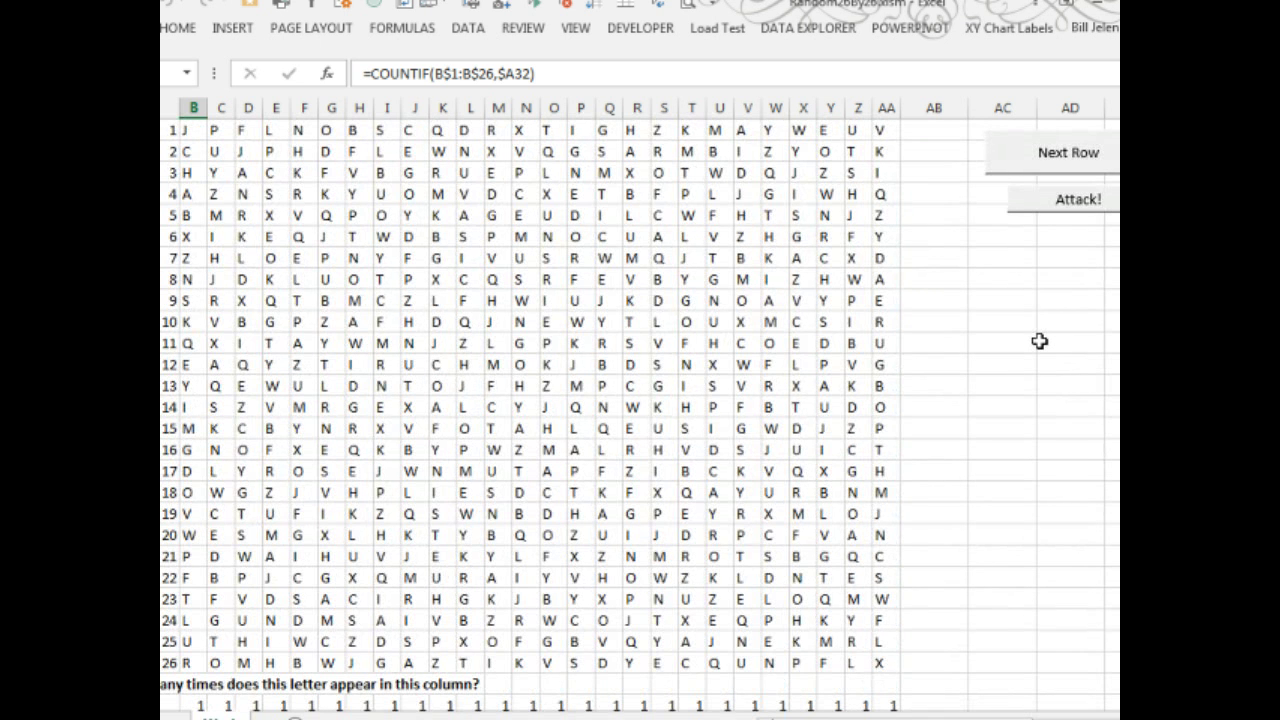